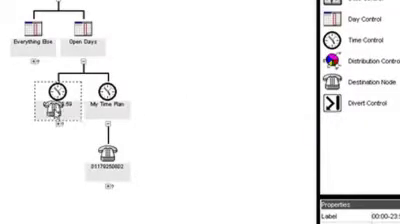
Add a destination node under the 00:00-23:59 time control in My Time Plan
left_click_drag(55, 107, 55, 108)
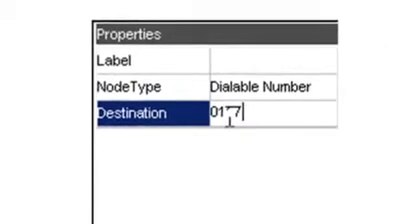
type("92")
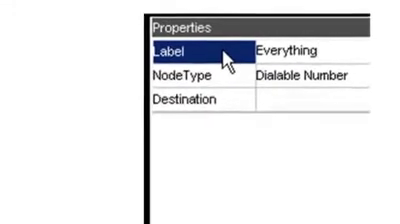
type(" El")
type("s")
type("e")
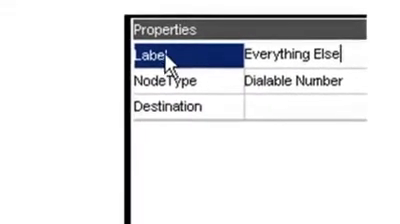